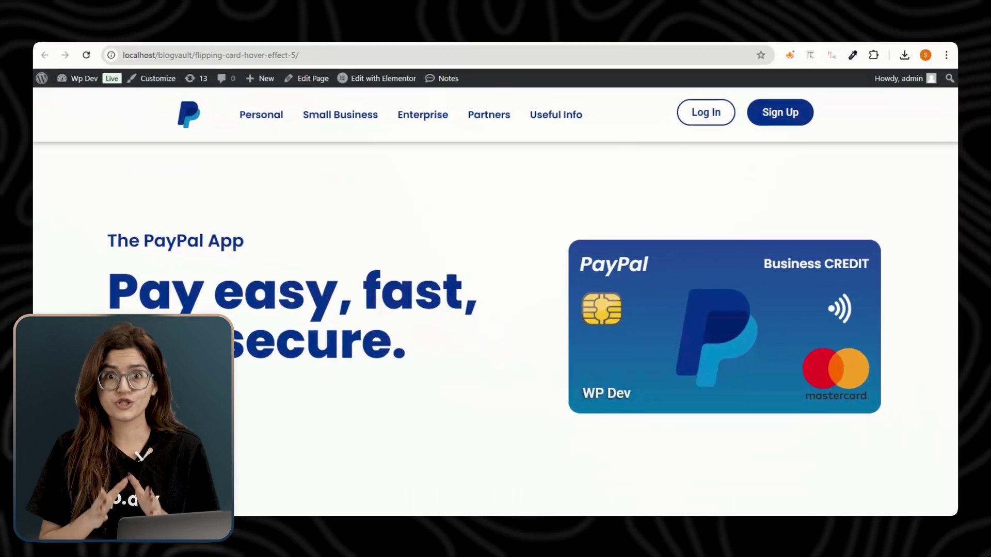
- Preview the PayPal and Twitch card flip demos, ending on the astronaut cards page
{"action": "mouse_move", "coordinate": [854, 344]}
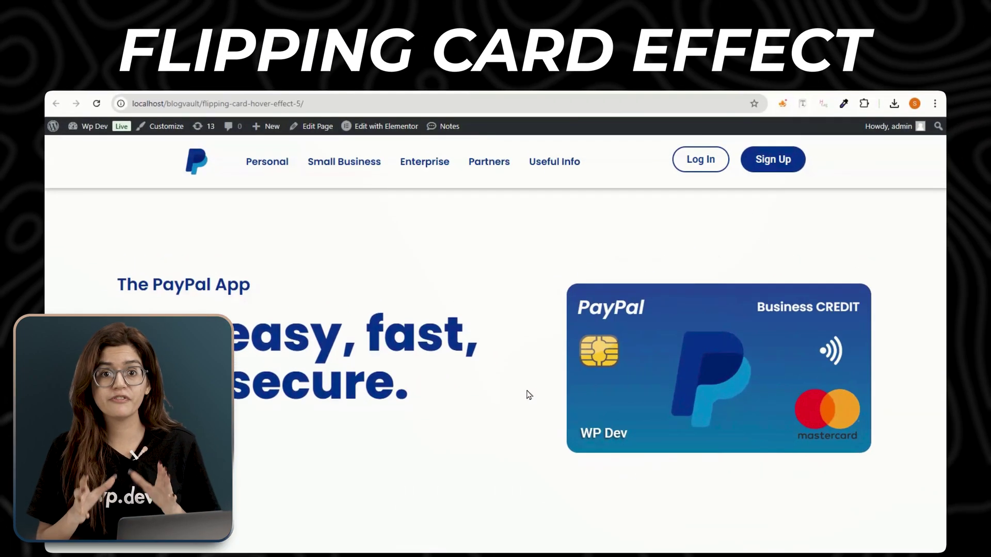
{"action": "mouse_move", "coordinate": [738, 410]}
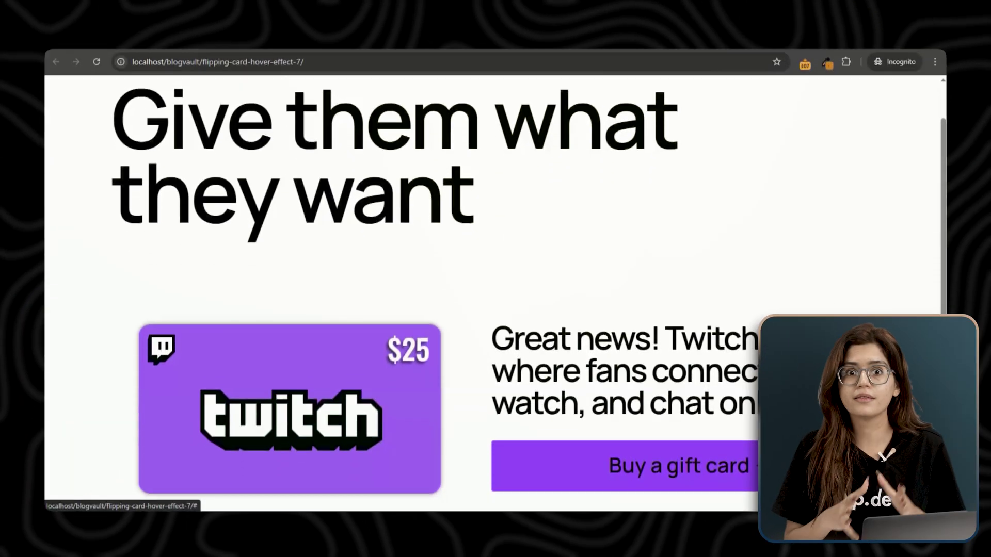
{"action": "mouse_move", "coordinate": [394, 447]}
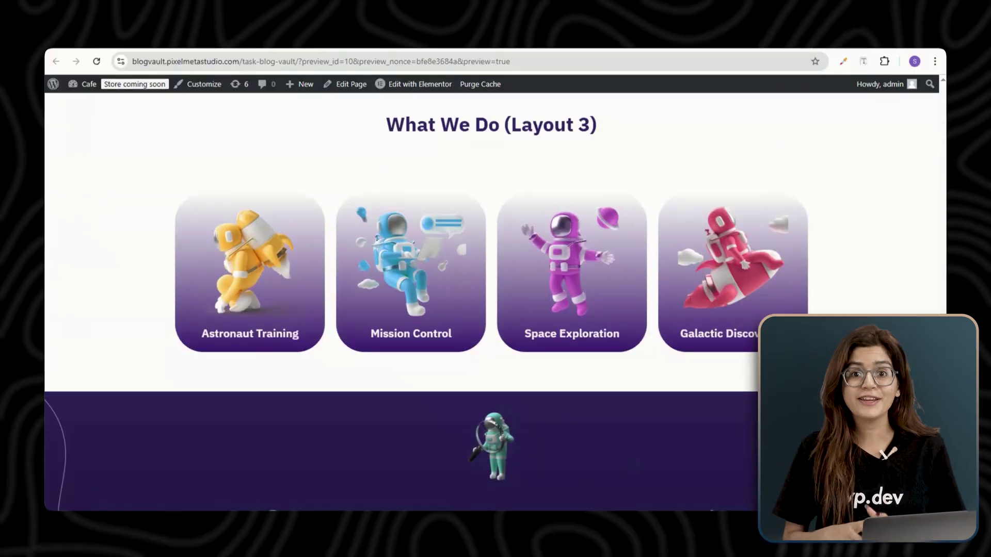
{"action": "mouse_move", "coordinate": [757, 286]}
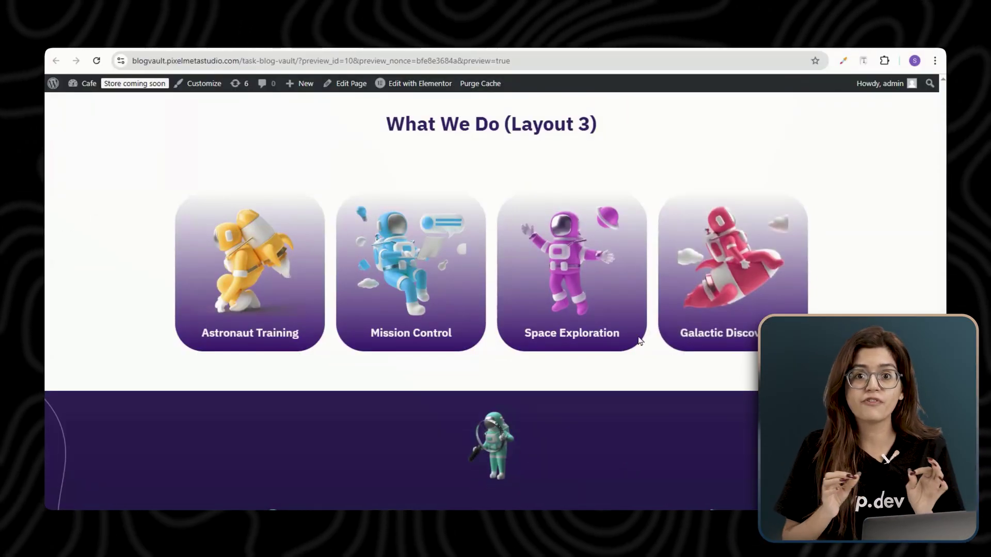
{"action": "mouse_move", "coordinate": [596, 286]}
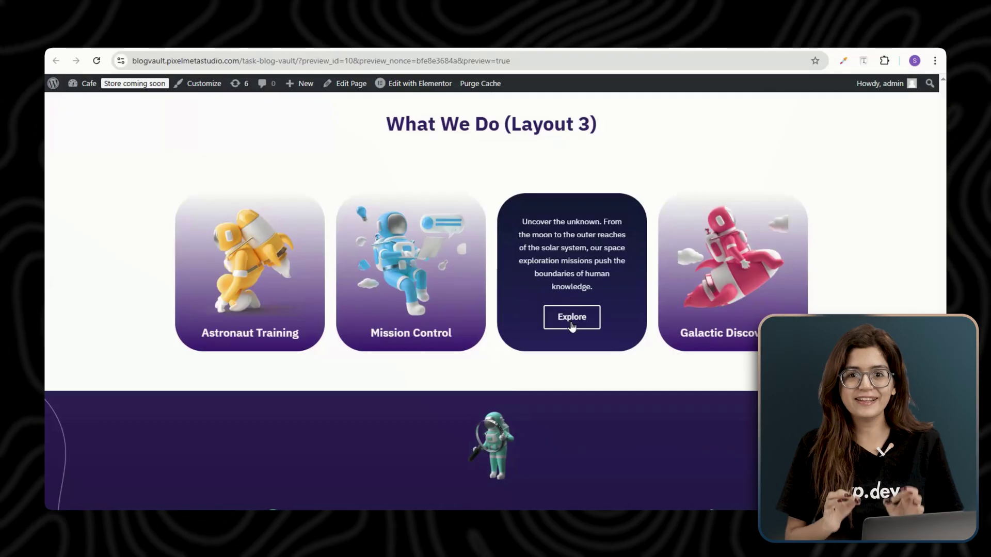
{"action": "mouse_move", "coordinate": [446, 282]}
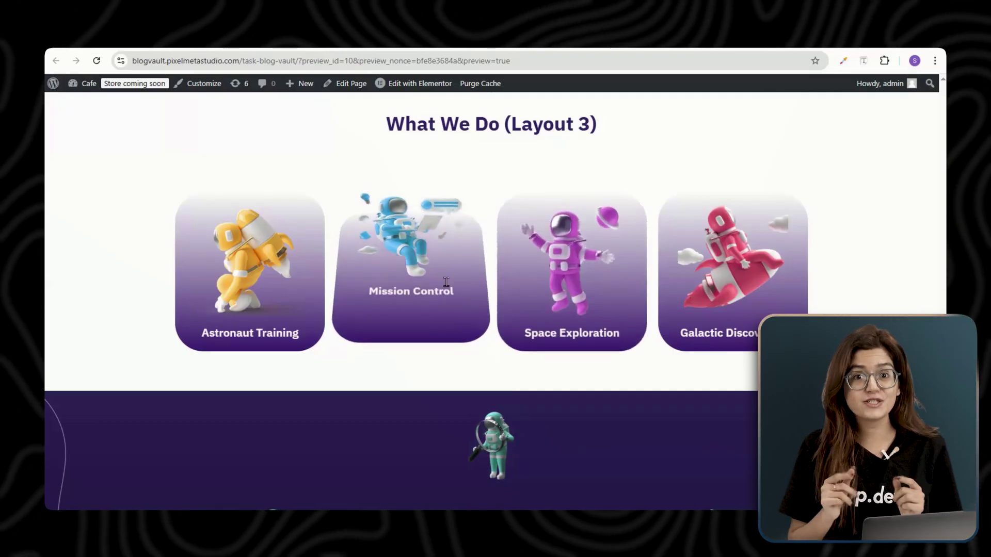
{"action": "mouse_move", "coordinate": [278, 279]}
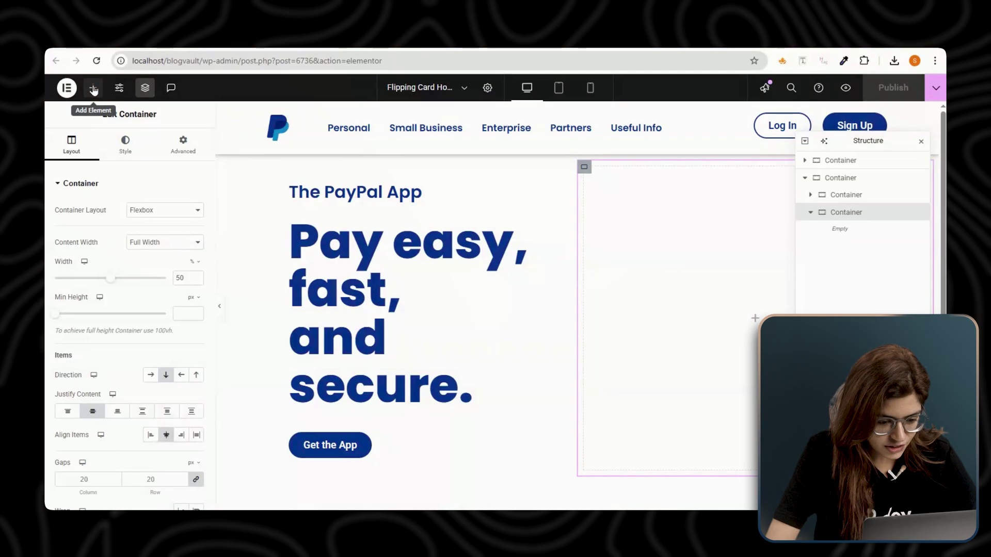
- Give the card container the CSS class flipping-card
{"action": "left_click", "coordinate": [93, 88]}
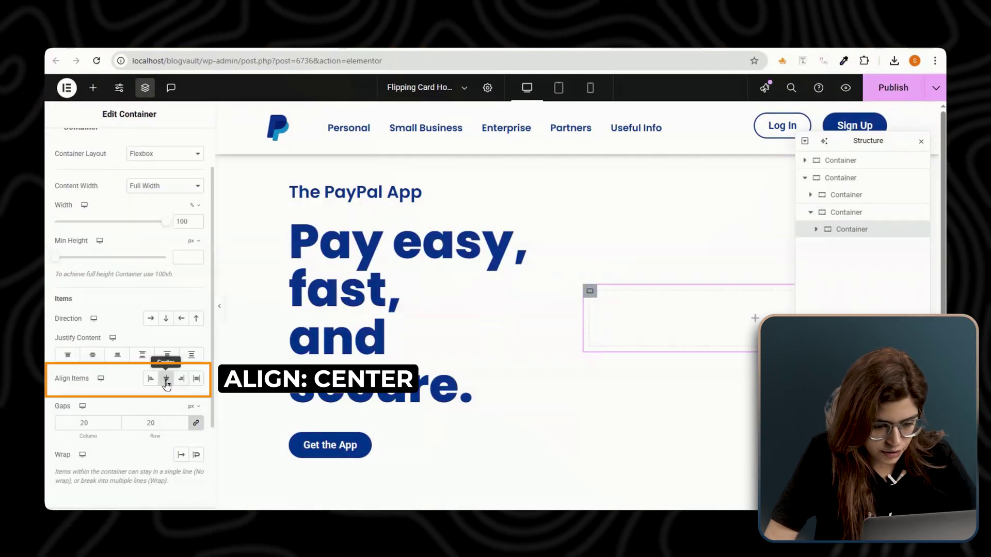
{"action": "scroll", "coordinate": [155, 258], "scroll_direction": "up", "scroll_amount": 3}
{"action": "left_click", "coordinate": [182, 146]}
{"action": "scroll", "coordinate": [146, 360], "scroll_direction": "down", "scroll_amount": 2}
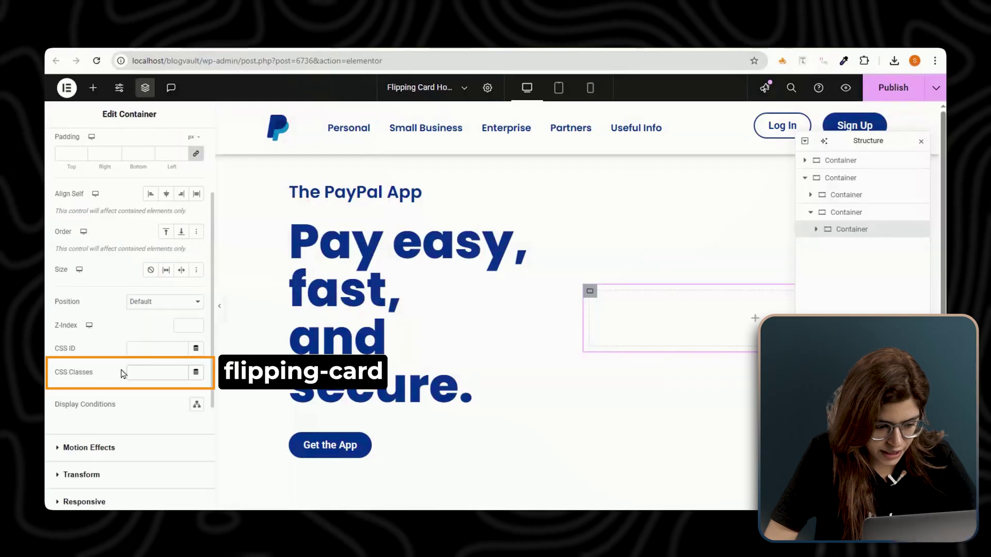
- Add an inner container with a blue gradient background and 20px border radius, classed flipping-card-front
{"action": "left_click", "coordinate": [97, 96]}
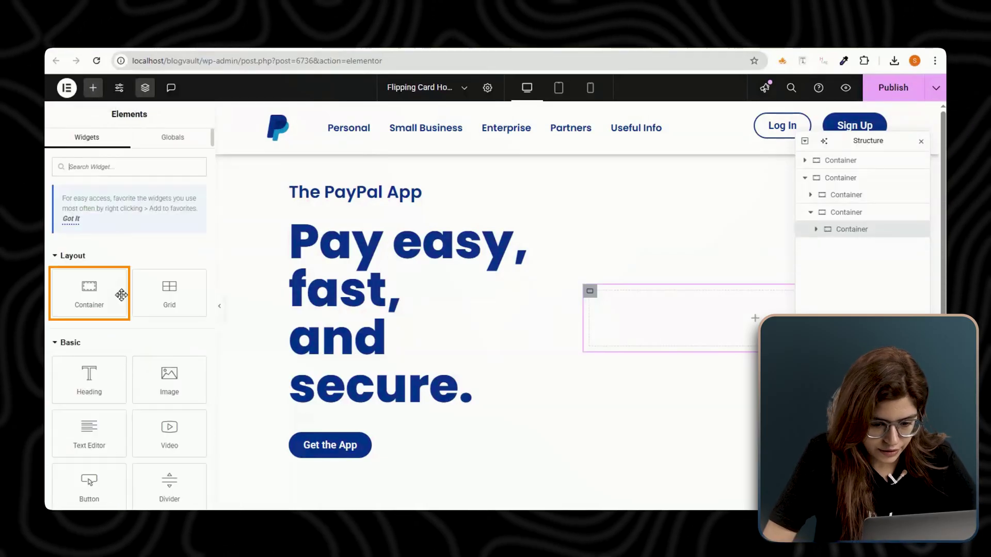
{"action": "left_click", "coordinate": [102, 295]}
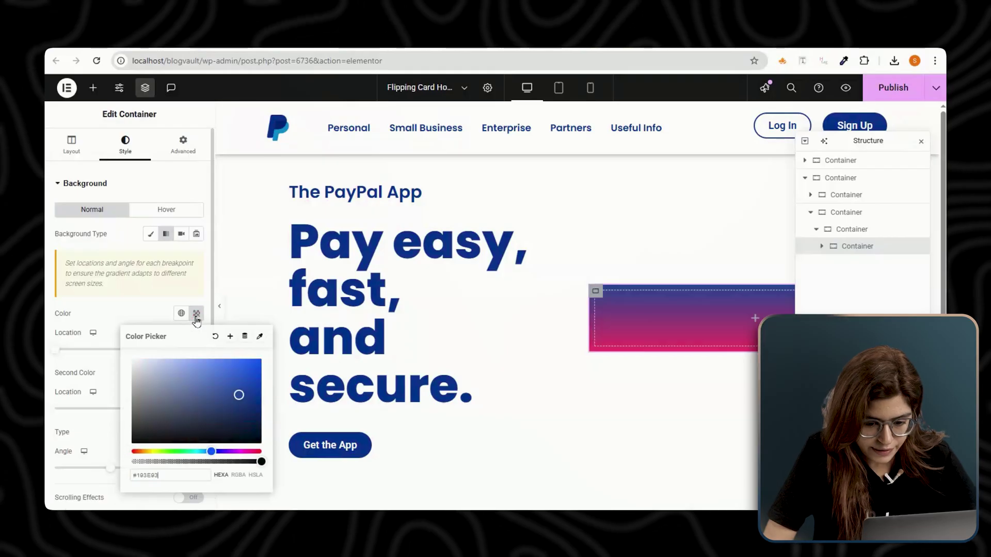
{"action": "left_click", "coordinate": [196, 373]}
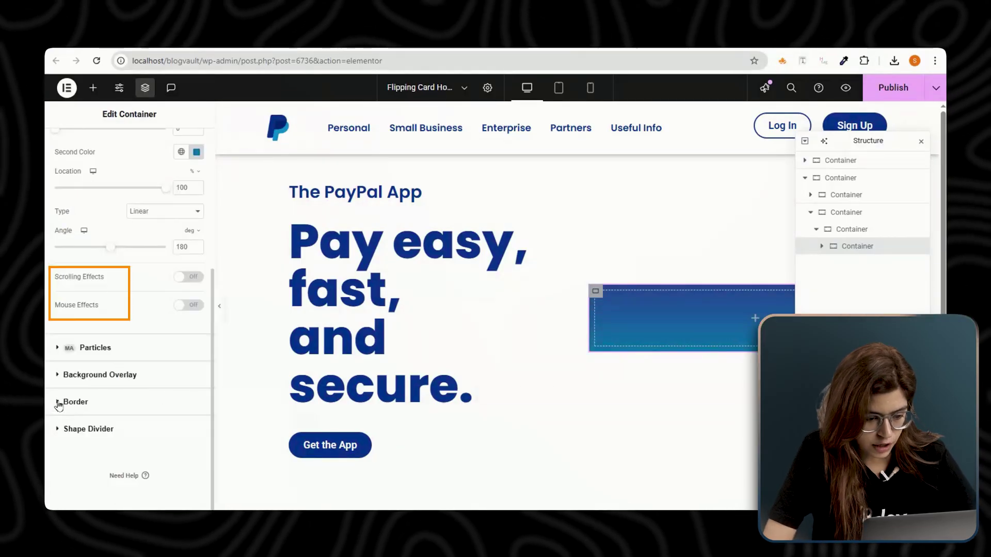
{"action": "left_click", "coordinate": [59, 404]}
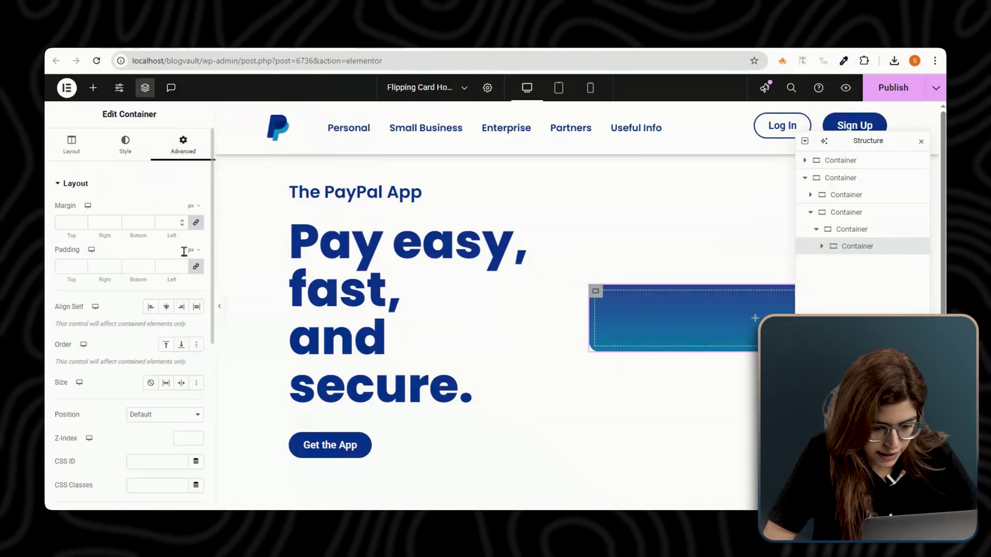
{"action": "scroll", "coordinate": [150, 408], "scroll_direction": "down", "scroll_amount": 3}
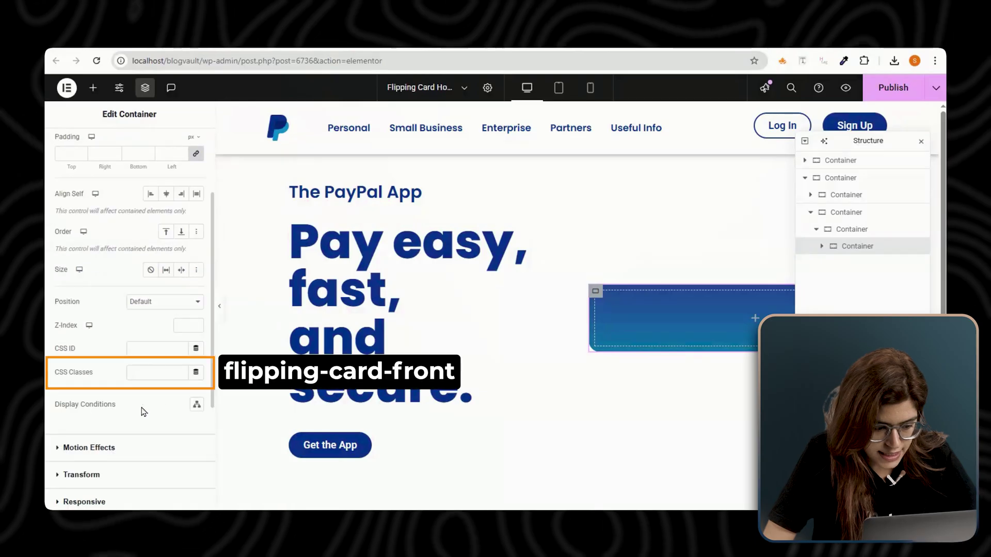
{"action": "double_click", "coordinate": [852, 229]}
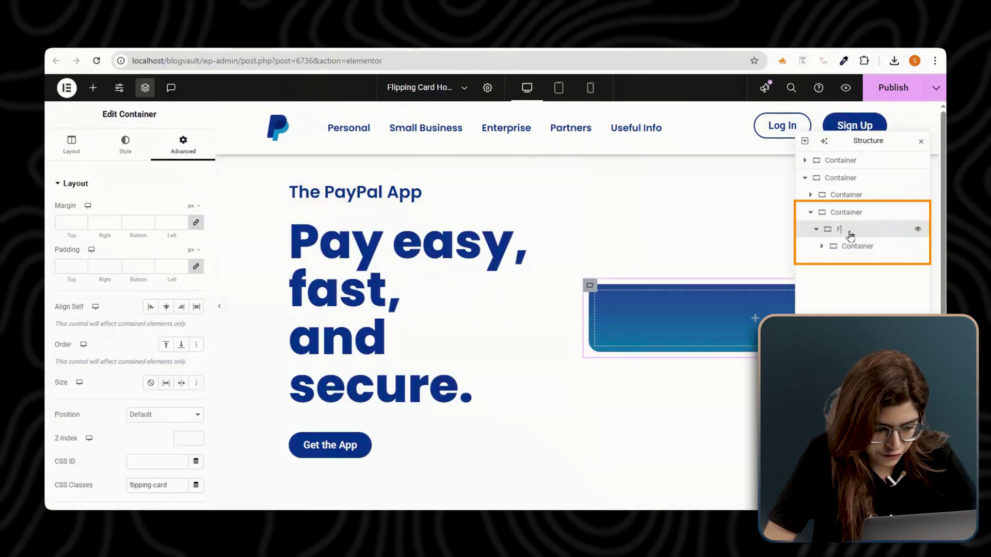
- Name the outer container Flipping Card and duplicate Front into a Back container
{"action": "type", "text": "Flipping Card"}
{"action": "left_click", "coordinate": [848, 248]}
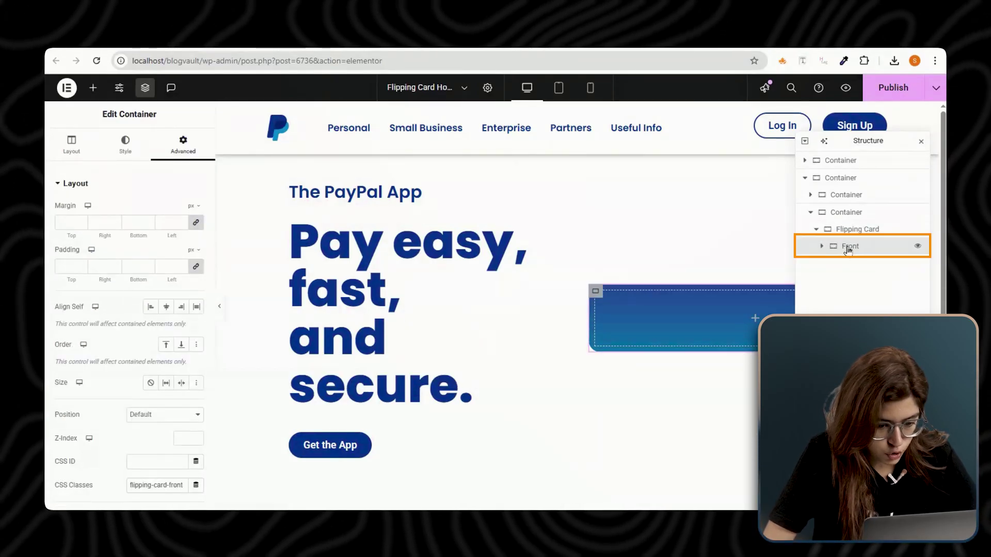
{"action": "right_click", "coordinate": [850, 250]}
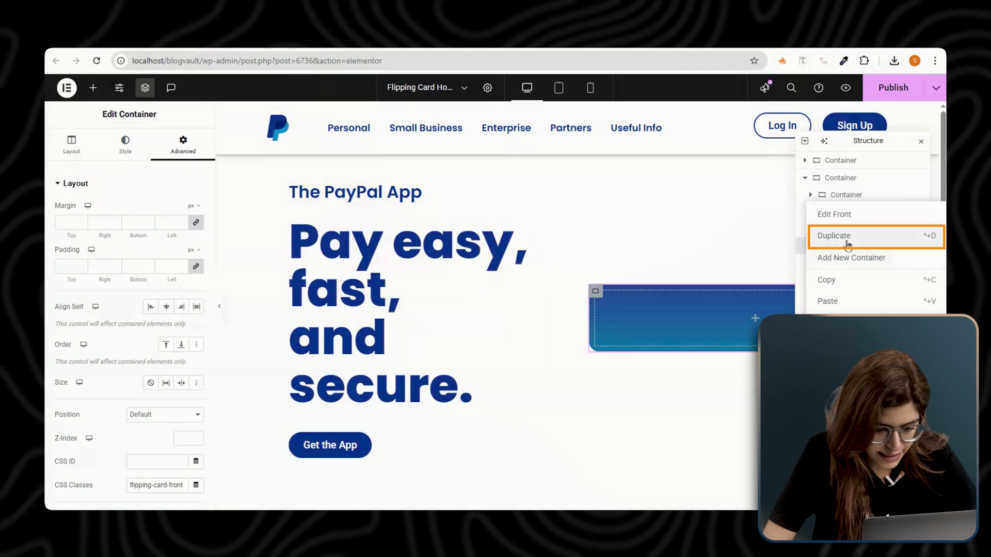
{"action": "left_click", "coordinate": [849, 243]}
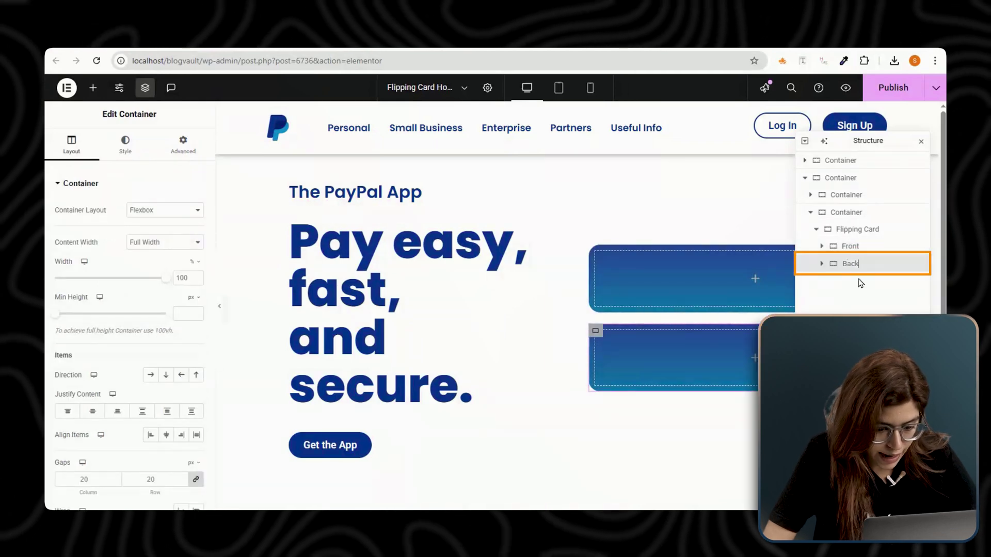
{"action": "left_click", "coordinate": [183, 145]}
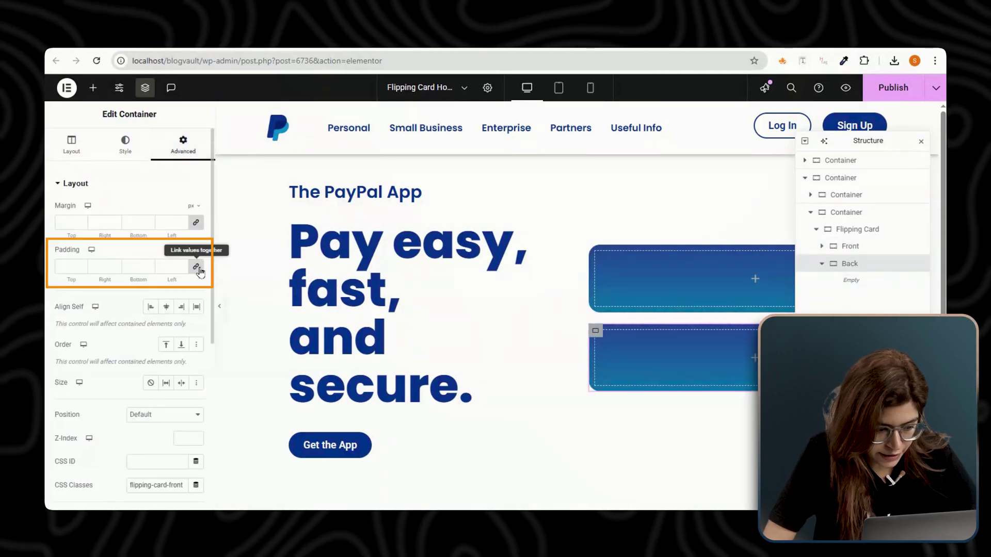
- Give Back the class flipping-card-back and save the page
{"action": "scroll", "coordinate": [165, 335], "scroll_direction": "down", "scroll_amount": 5}
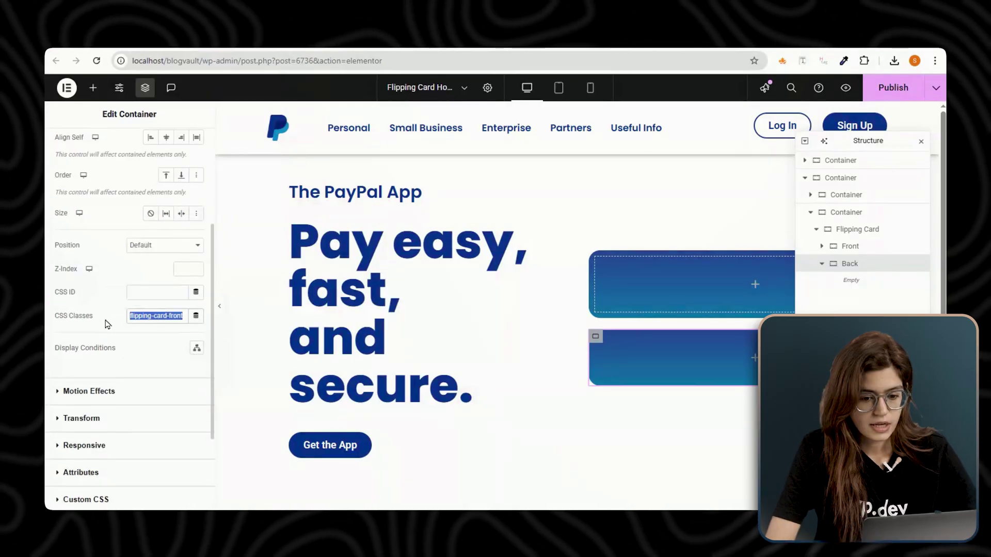
{"action": "type", "text": "flipping-card-back"}
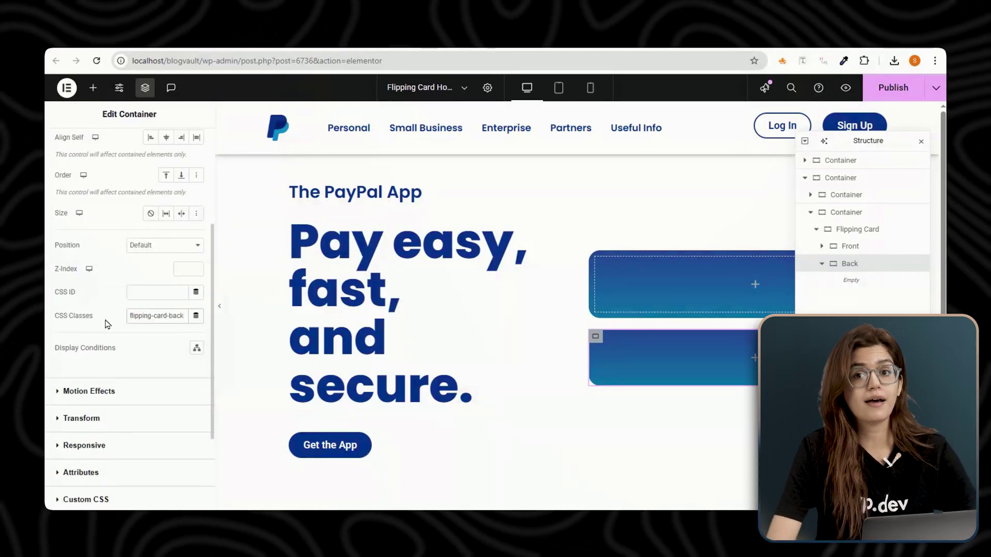
{"action": "key", "text": "ctrl+s"}
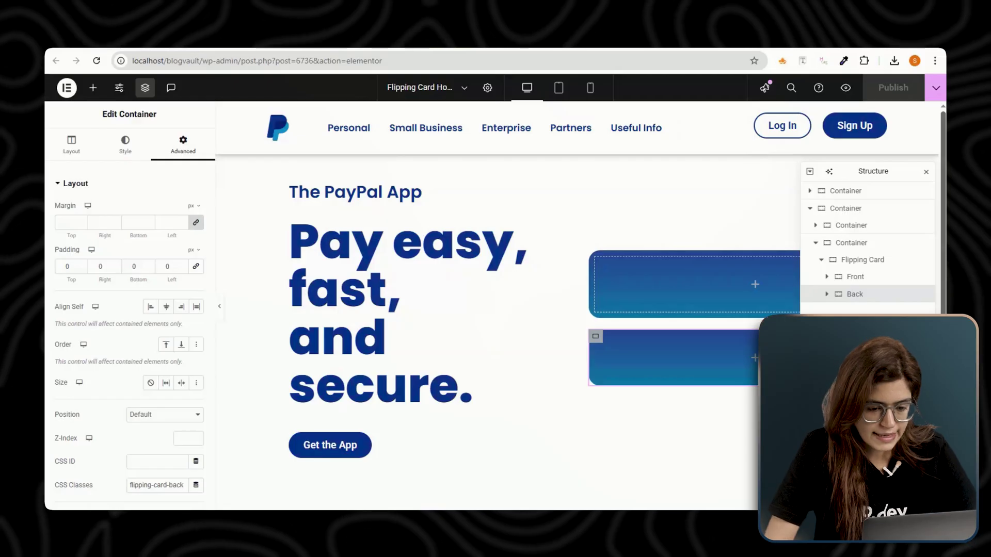
{"action": "left_click", "coordinate": [858, 265]}
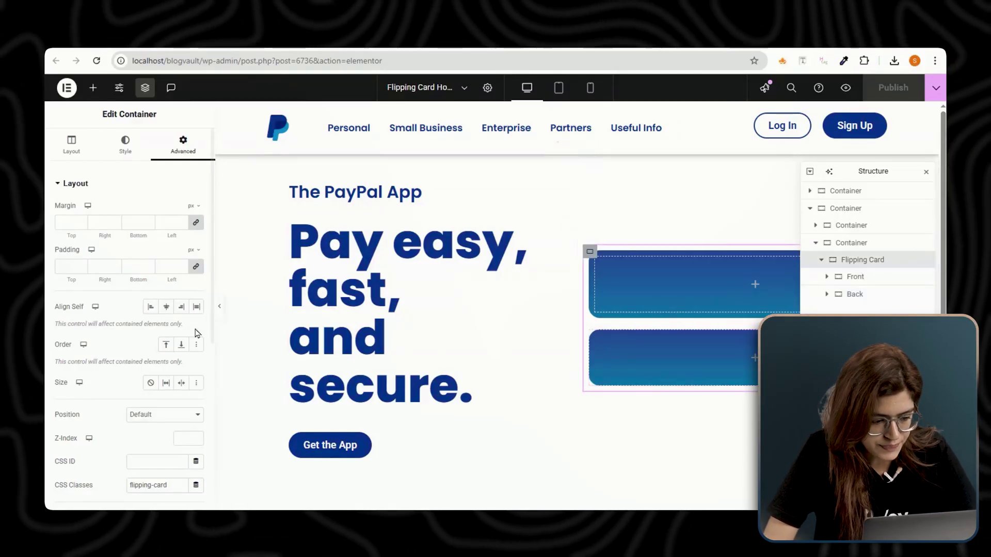
- Paste the flip-card CSS into Flipping Card's Custom CSS so Front and Back stack in 3D
{"action": "scroll", "coordinate": [170, 329], "scroll_direction": "down", "scroll_amount": 5}
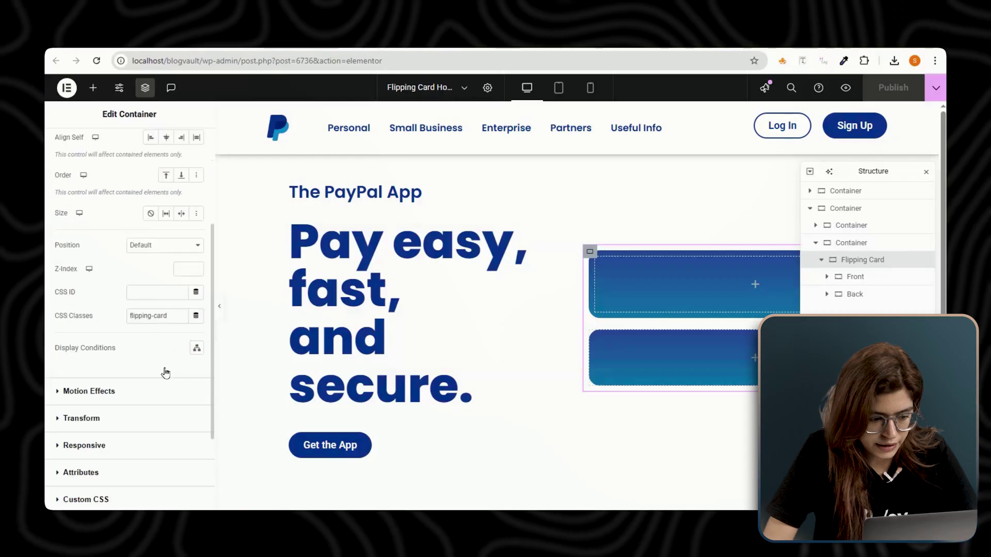
{"action": "left_click", "coordinate": [96, 386]}
{"action": "right_click", "coordinate": [113, 374]}
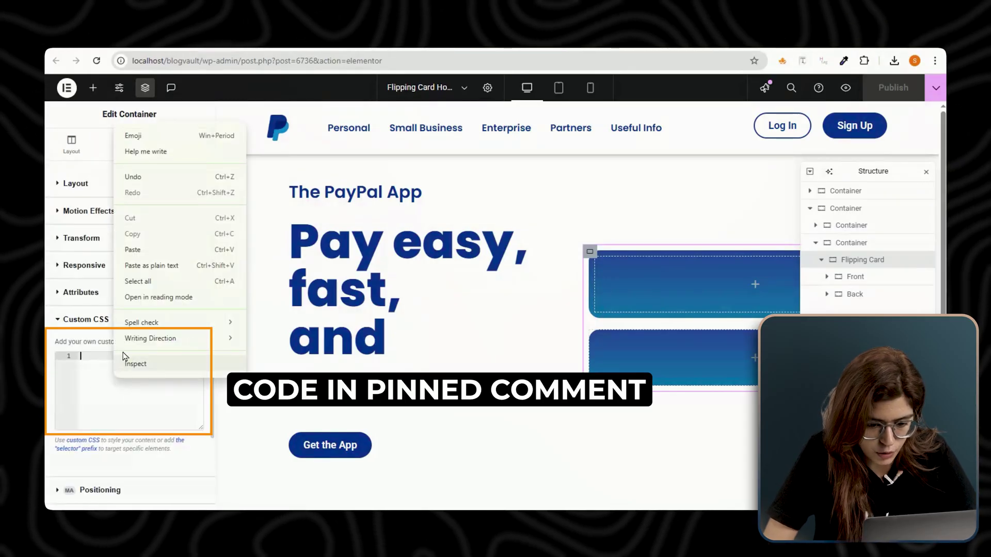
{"action": "left_click", "coordinate": [157, 250]}
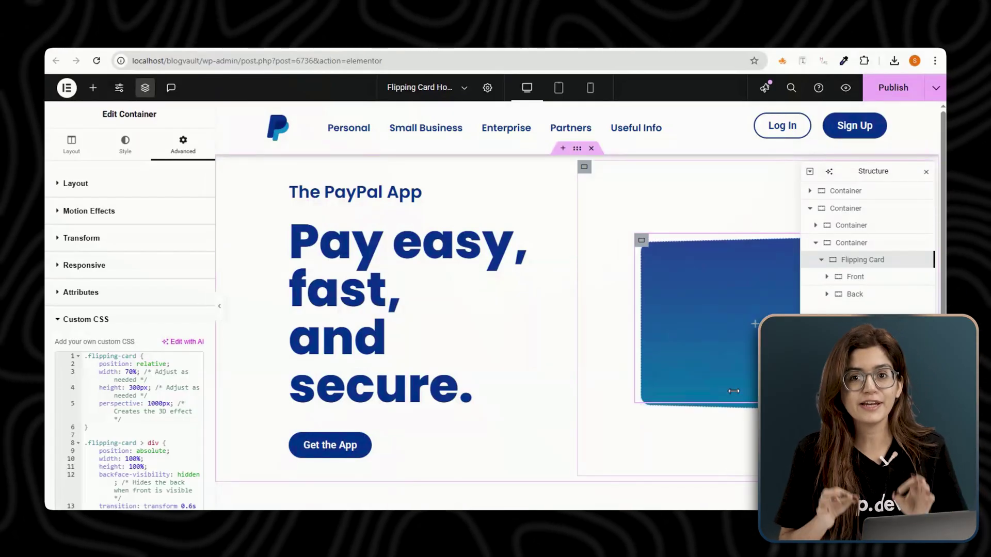
{"action": "left_click", "coordinate": [221, 310]}
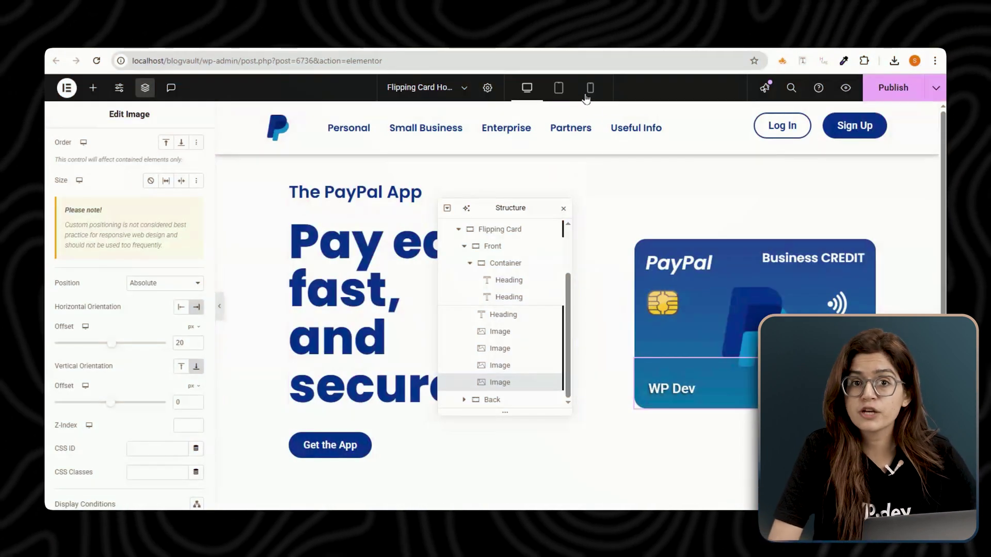
- Switch to Mobile Portrait view and select the PayPal heading for editing
{"action": "left_click", "coordinate": [590, 92]}
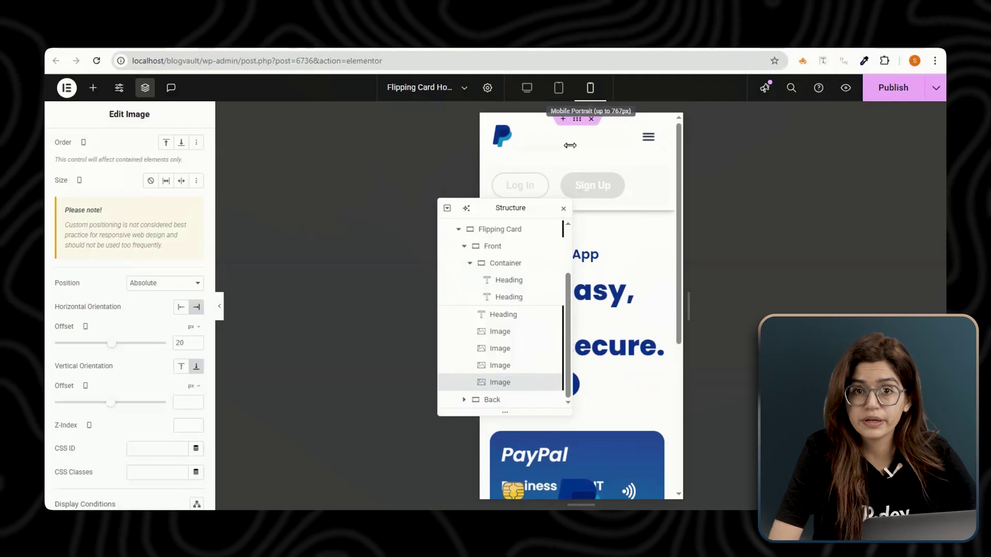
{"action": "left_click_drag", "start_coordinate": [490, 207], "coordinate": [399, 189]}
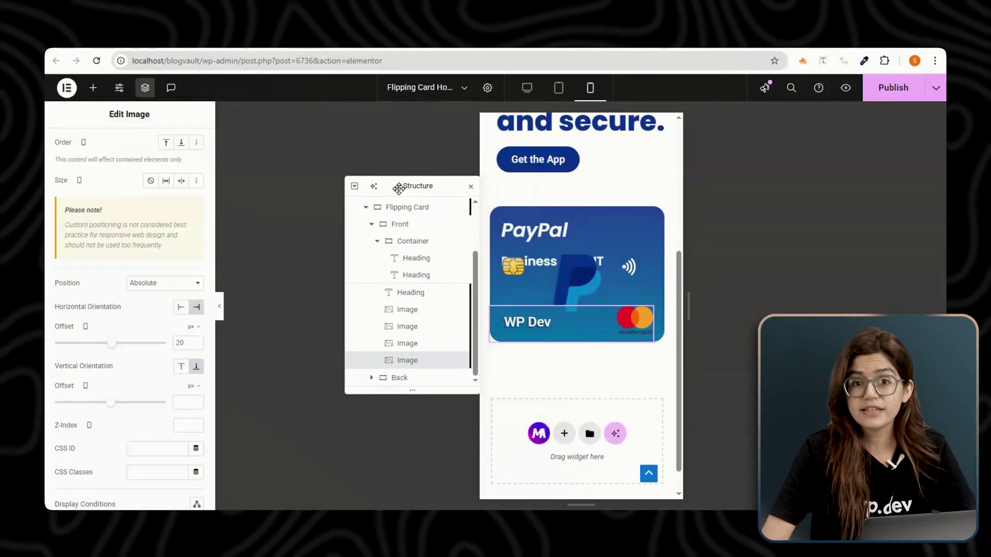
{"action": "left_click", "coordinate": [413, 260]}
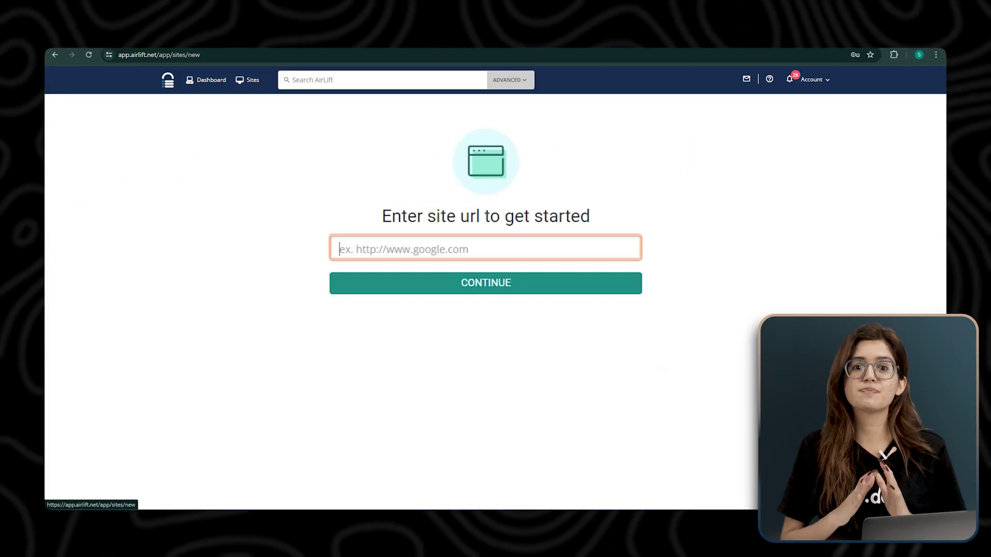
- Paste the WordPress site URL into Airlift and continue to its performance report
{"action": "type", "text": "https://wordpress-673878-4448699.cloudwaysapps.com/"}
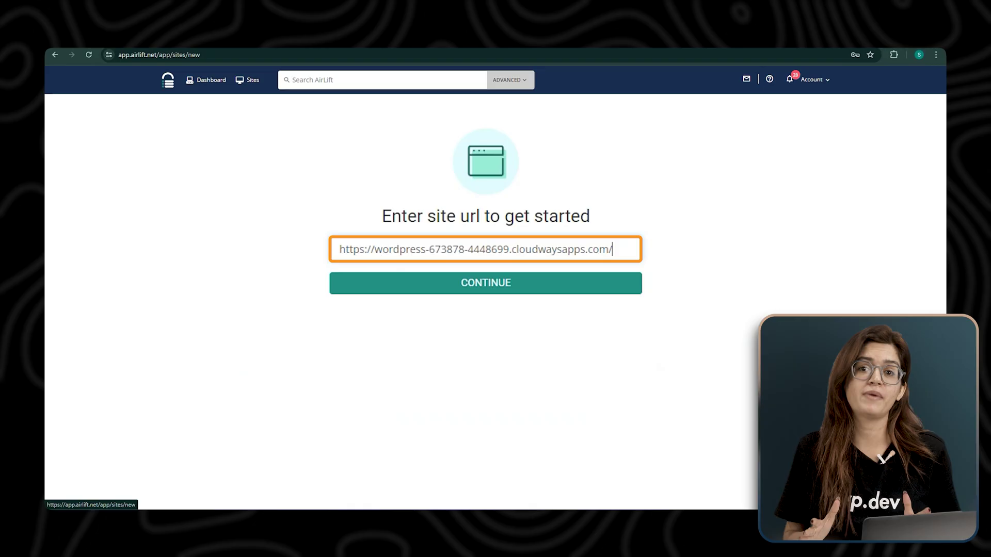
{"action": "left_click", "coordinate": [413, 283]}
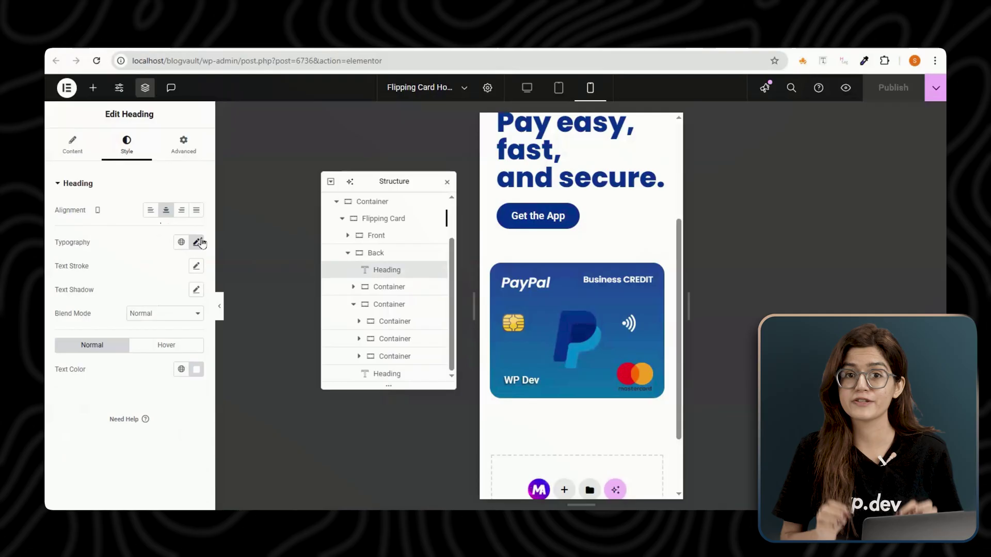
- Set the Back container's mobile Min Height to 6
{"action": "left_click", "coordinate": [198, 242]}
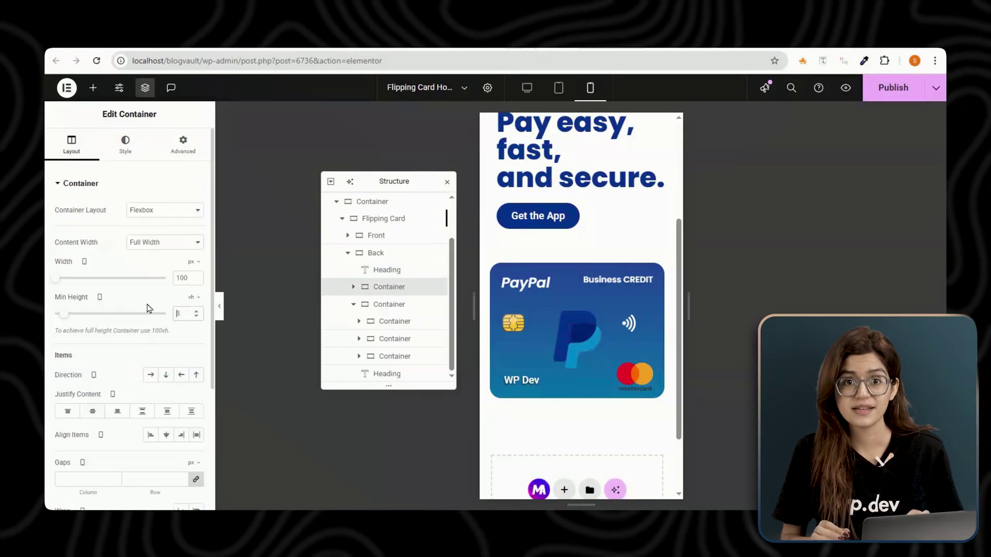
{"action": "key", "text": "BackSpace"}
{"action": "type", "text": "6"}
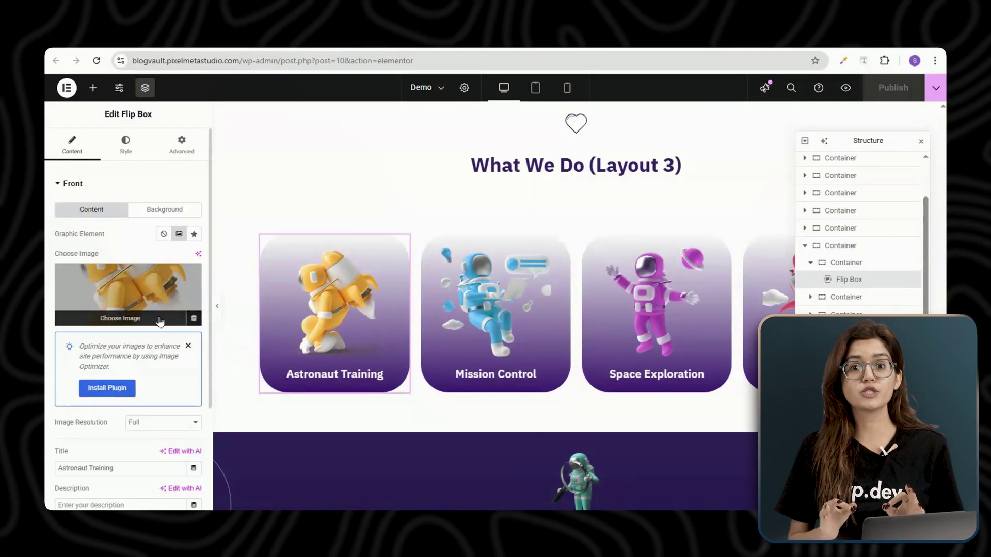
- In the flip box's Back settings, keep Flip Effect on Flip and turn 3D Depth on
{"action": "scroll", "coordinate": [160, 321], "scroll_direction": "down", "scroll_amount": 3}
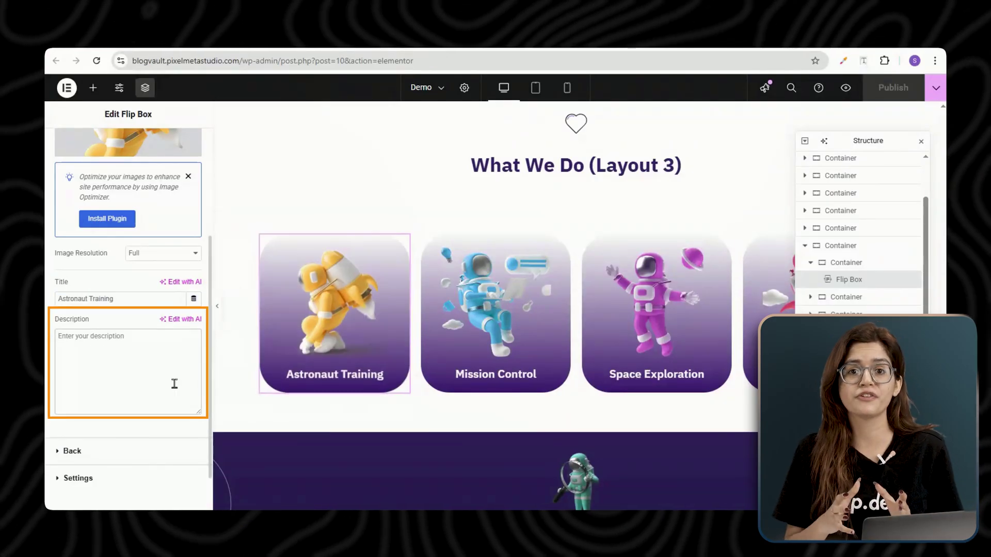
{"action": "left_click", "coordinate": [60, 403]}
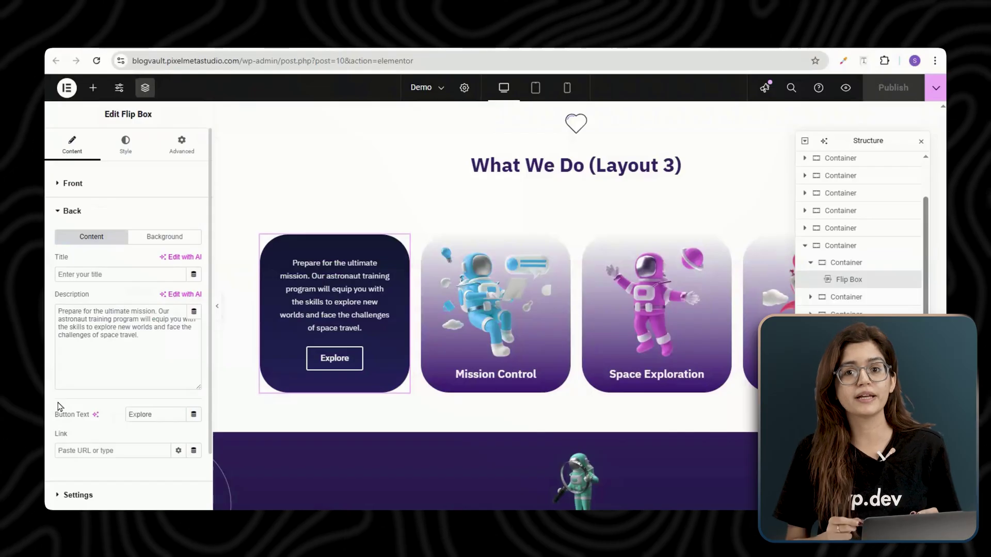
{"action": "scroll", "coordinate": [56, 433], "scroll_direction": "down", "scroll_amount": 1}
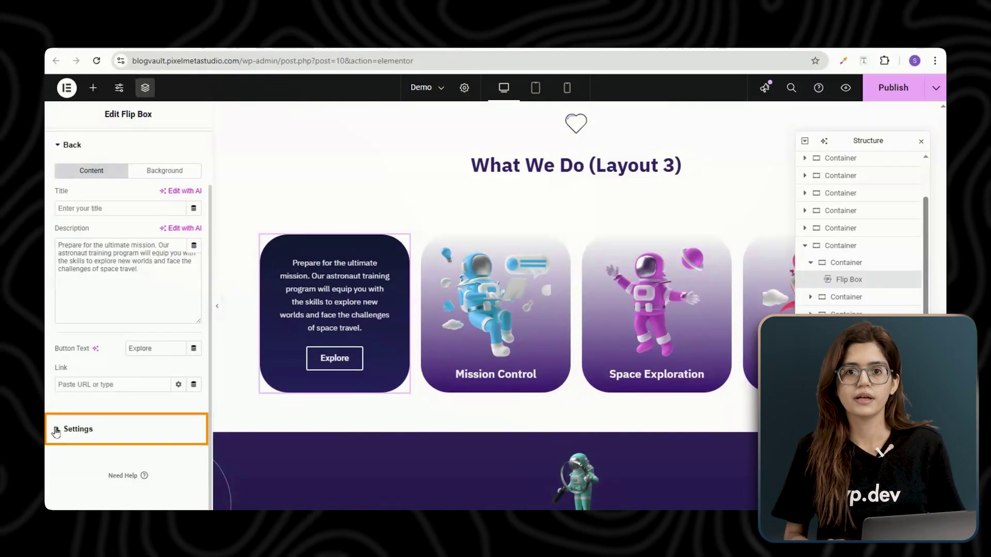
{"action": "left_click", "coordinate": [57, 430]}
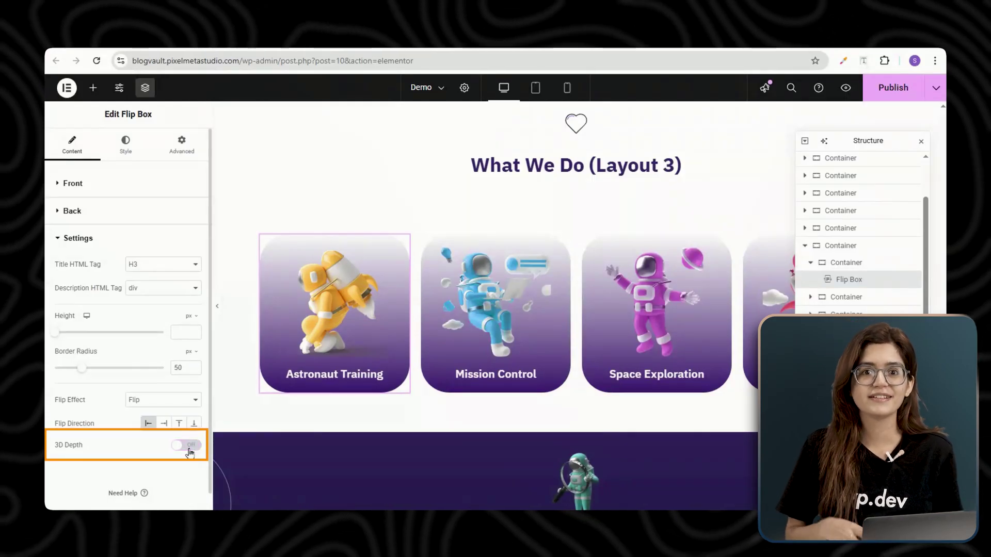
{"action": "scroll", "coordinate": [155, 392], "scroll_direction": "down", "scroll_amount": 1}
{"action": "left_click", "coordinate": [154, 382]}
{"action": "left_click", "coordinate": [155, 393]}
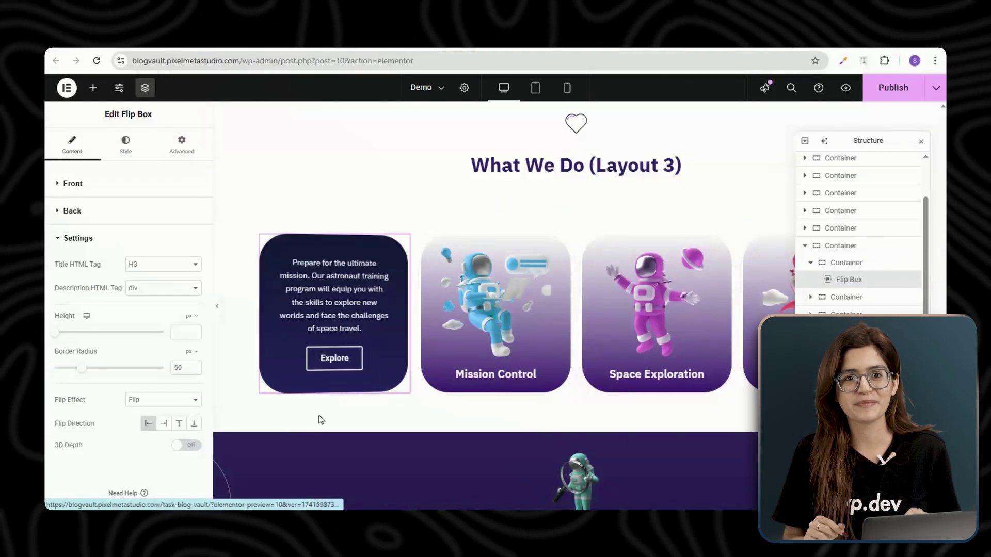
{"action": "mouse_move", "coordinate": [322, 380]}
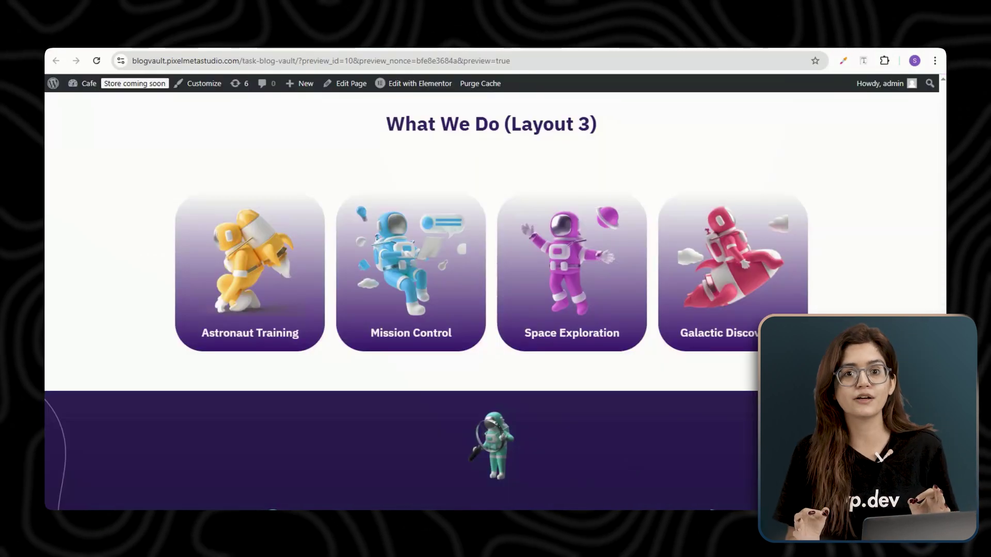
{"action": "mouse_move", "coordinate": [757, 285]}
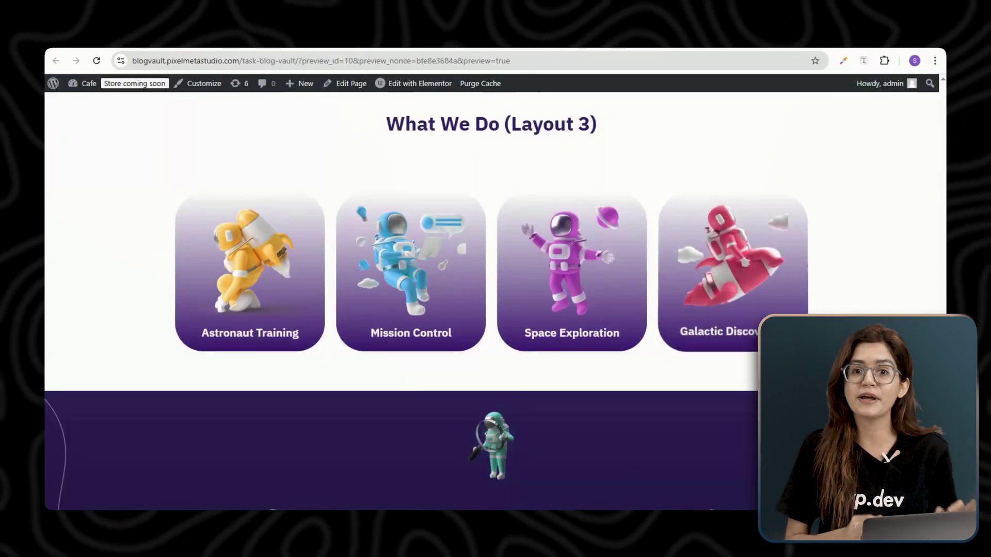
{"action": "mouse_move", "coordinate": [597, 289]}
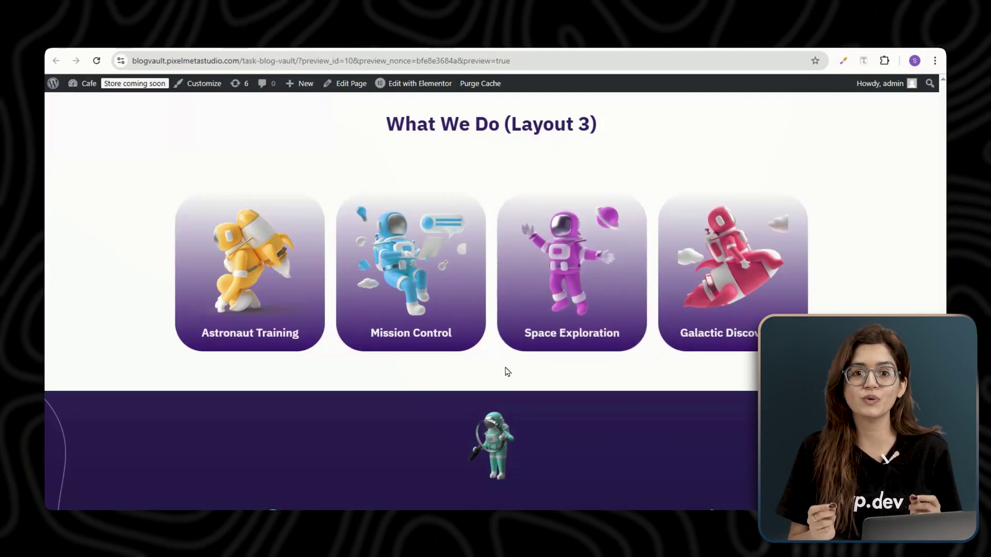
{"action": "mouse_move", "coordinate": [446, 283]}
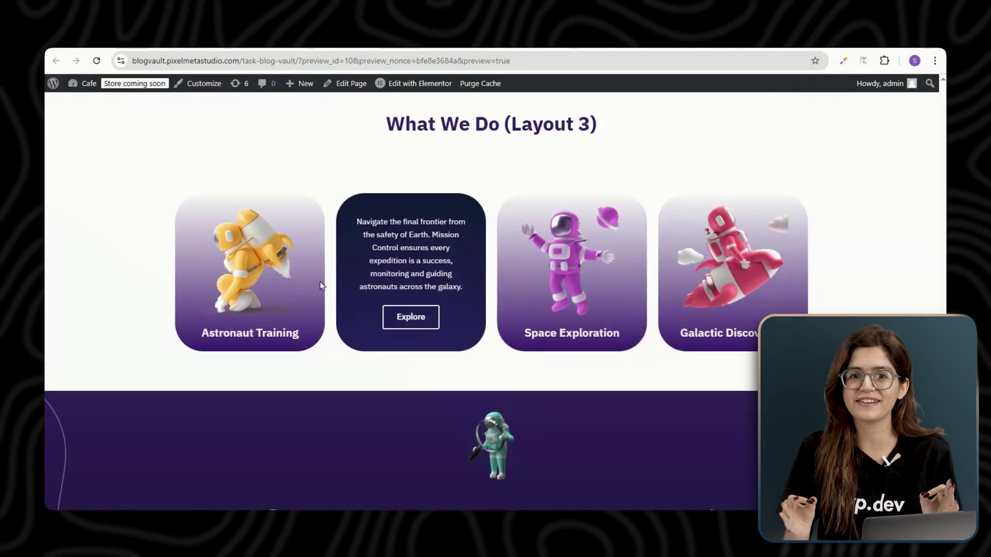
{"action": "mouse_move", "coordinate": [289, 281]}
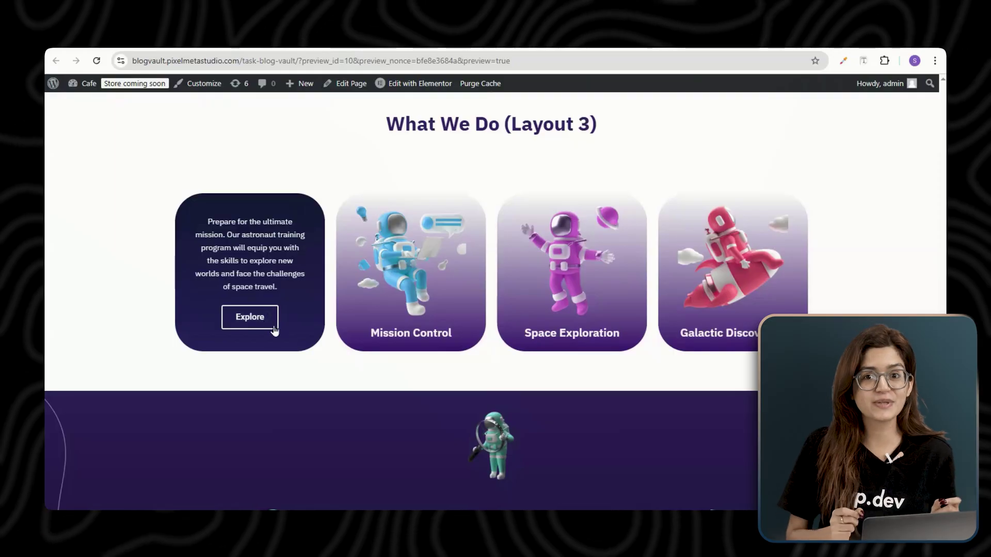
{"action": "mouse_move", "coordinate": [389, 339]}
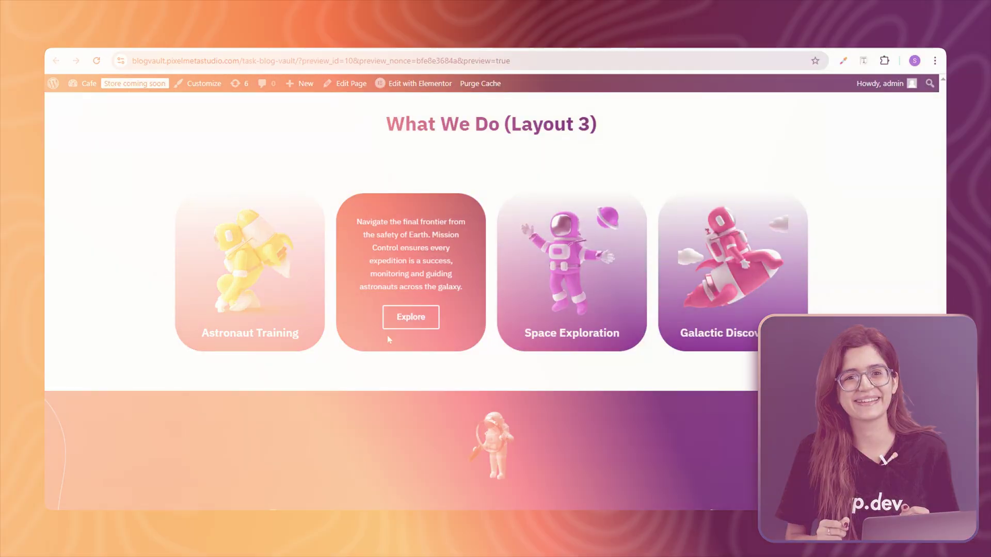